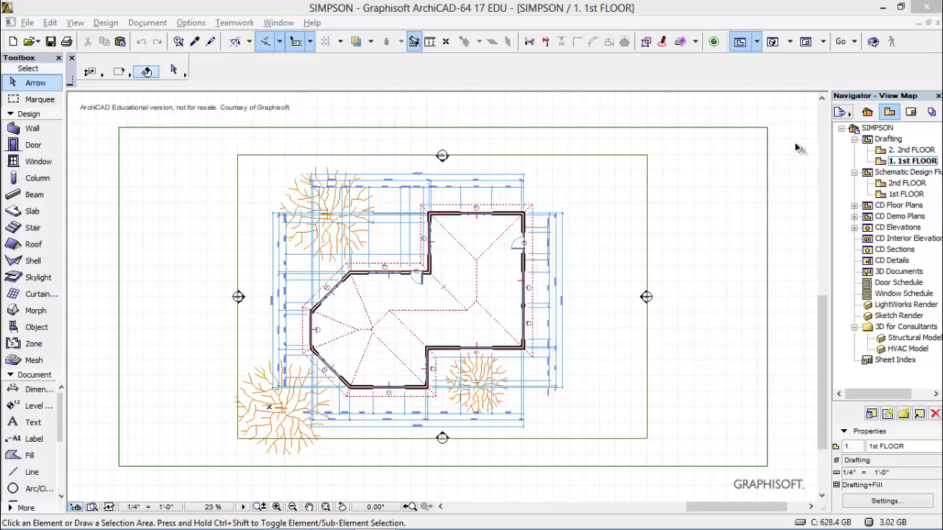
# Step: Open the 1. 1st FLOOR saved view from the Navigator's View Map
pyautogui.click(868, 113)
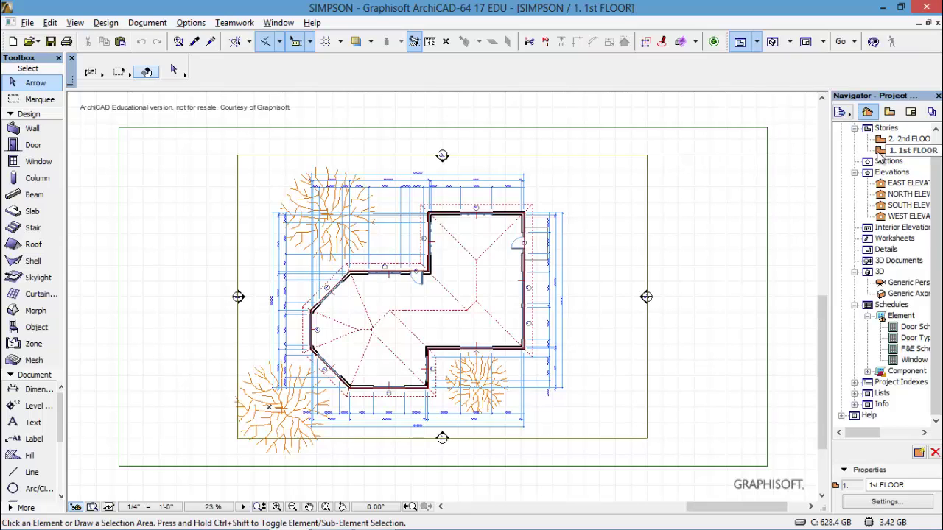
pyautogui.click(891, 112)
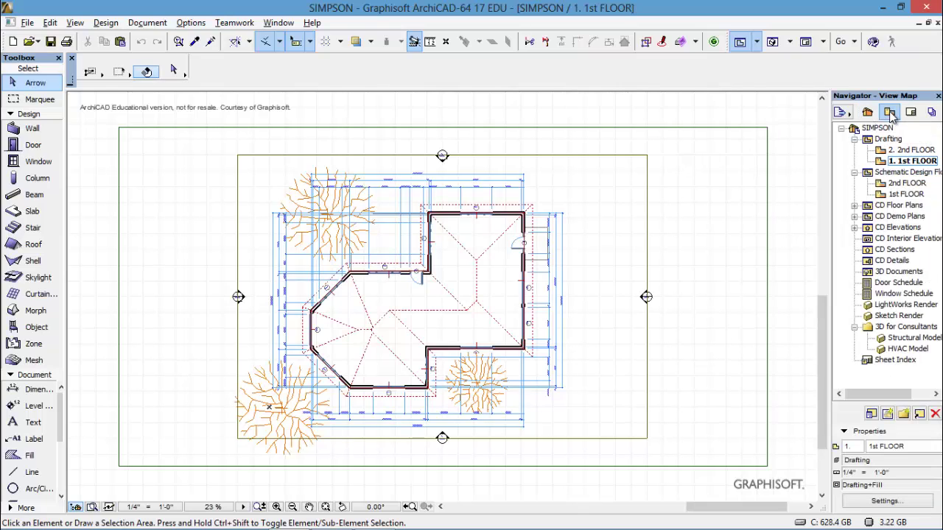
pyautogui.click(882, 162)
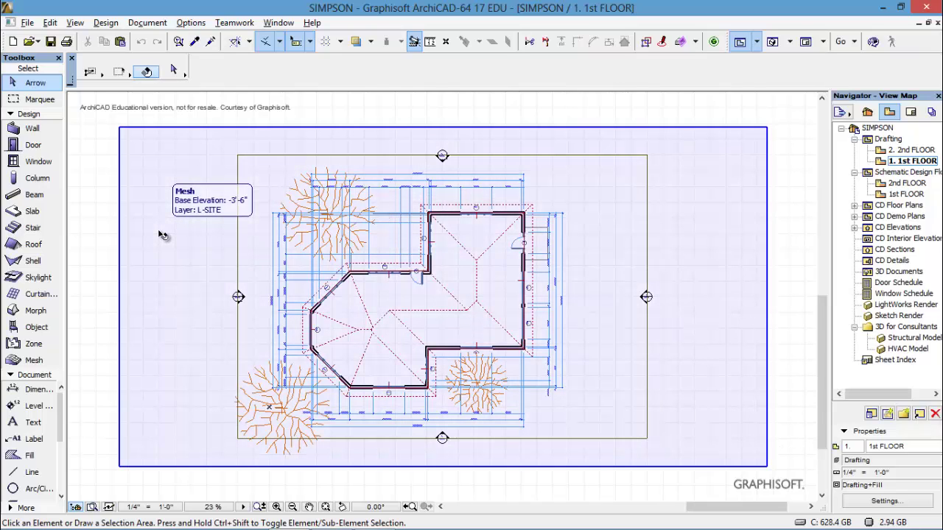
# Step: Create a new layer combination named 'a-1 floor' in Layer Settings
pyautogui.hotkey('ctrl', 'l')
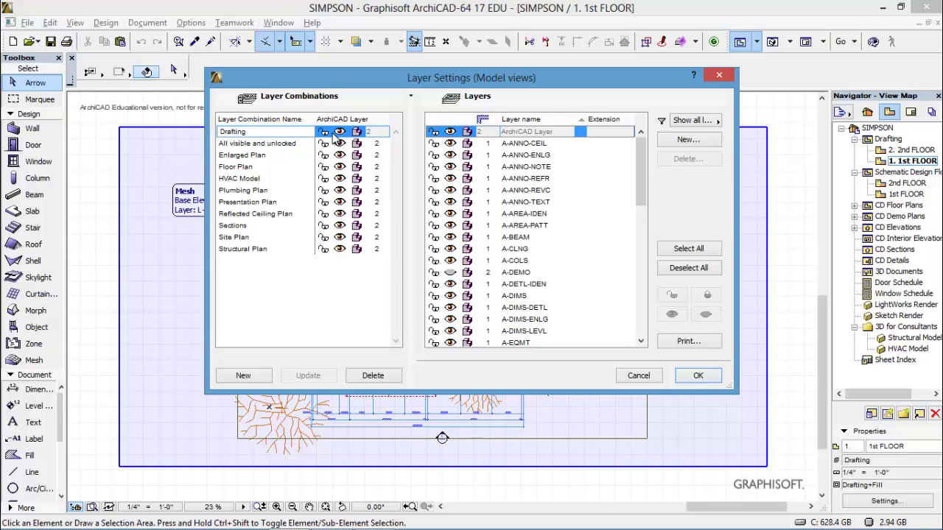
pyautogui.click(243, 377)
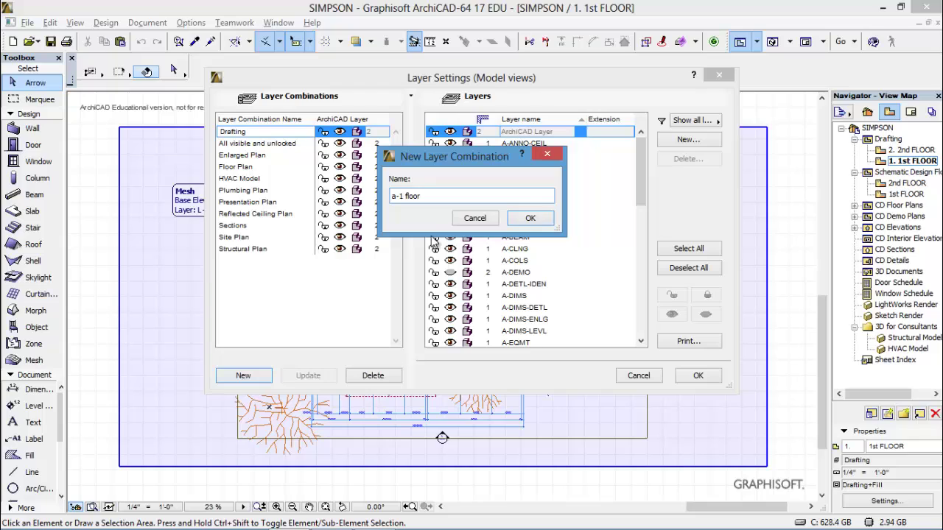
pyautogui.click(531, 219)
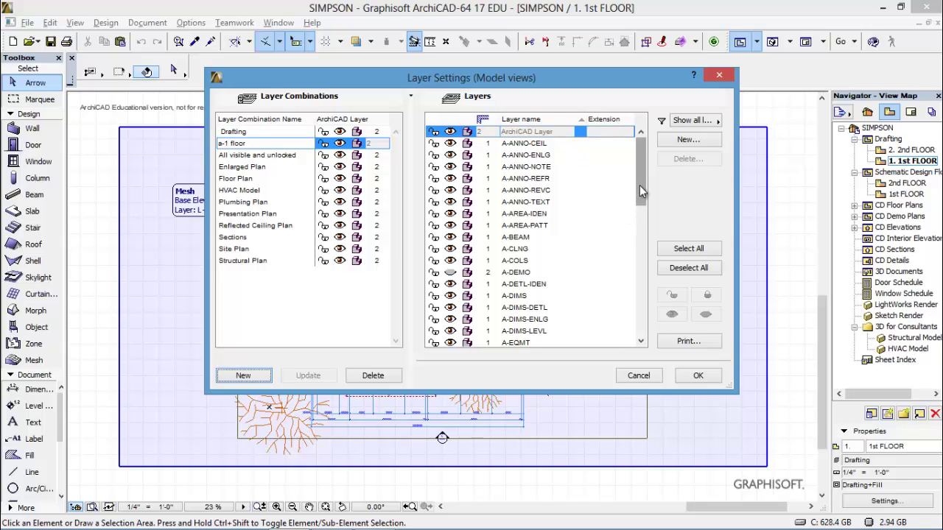
pyautogui.moveTo(641, 186); pyautogui.dragTo(646, 218)
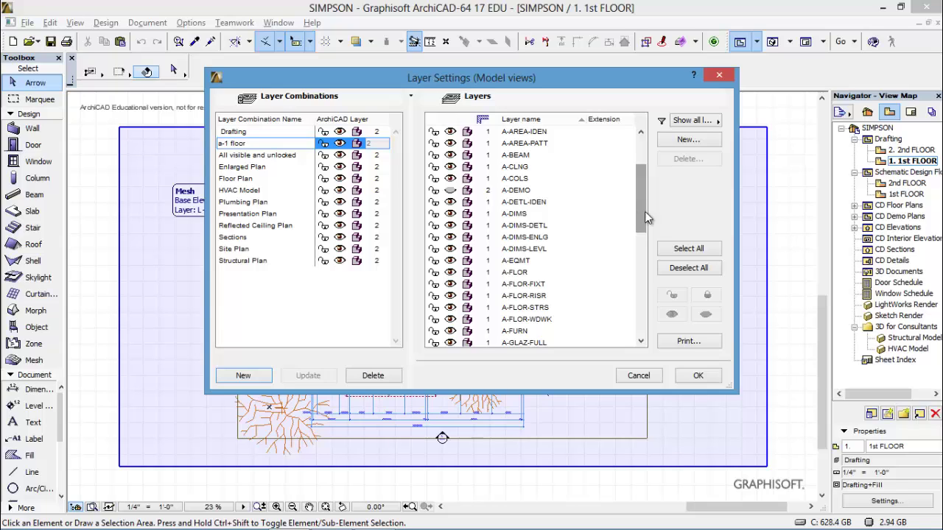
# Step: Hide the A-EQMT, A-ROOF and L-SITE layers, update 'a-1 floor' and apply the settings
pyautogui.click(449, 261)
pyautogui.click(450, 262)
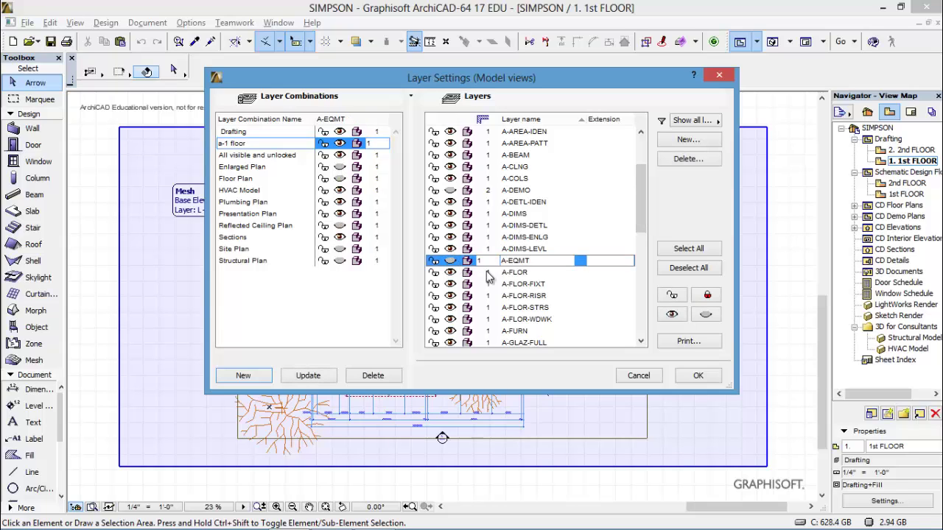
pyautogui.moveTo(641, 201); pyautogui.dragTo(653, 245)
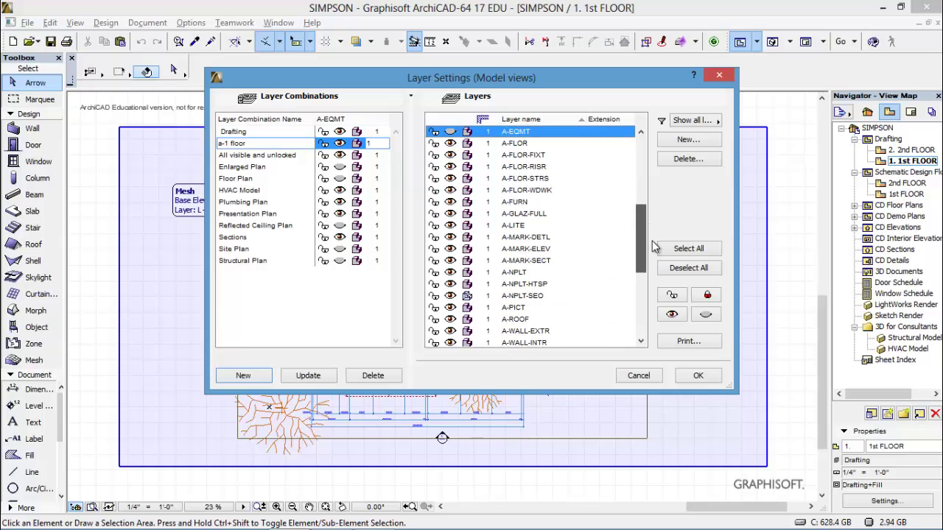
pyautogui.click(450, 319)
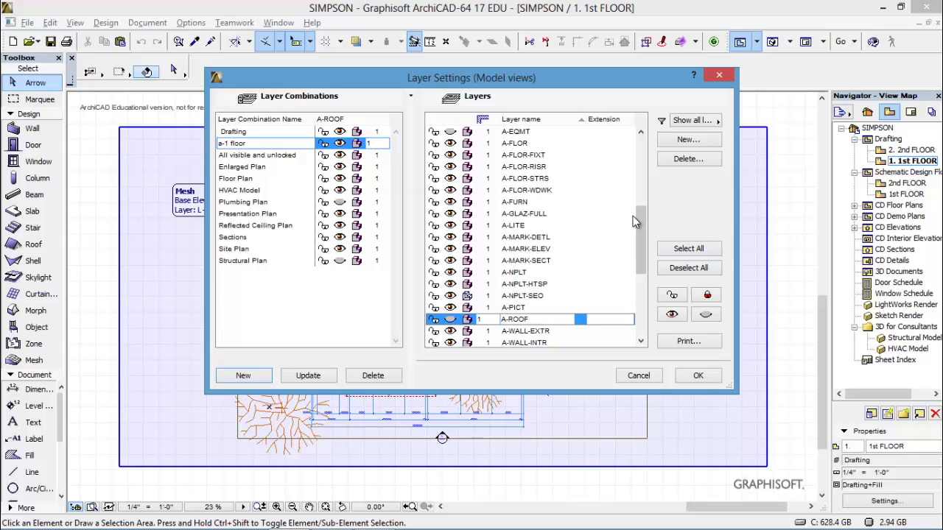
pyautogui.moveTo(640, 230); pyautogui.dragTo(645, 266)
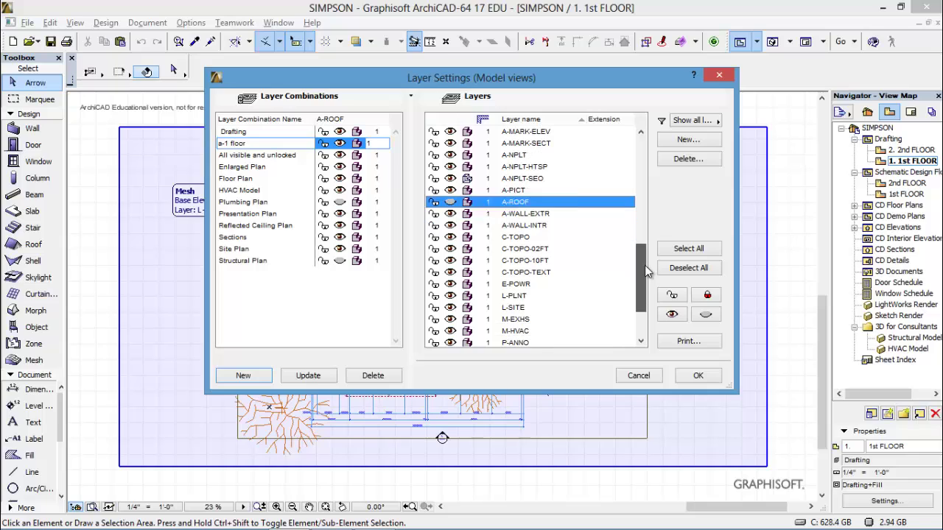
pyautogui.click(450, 308)
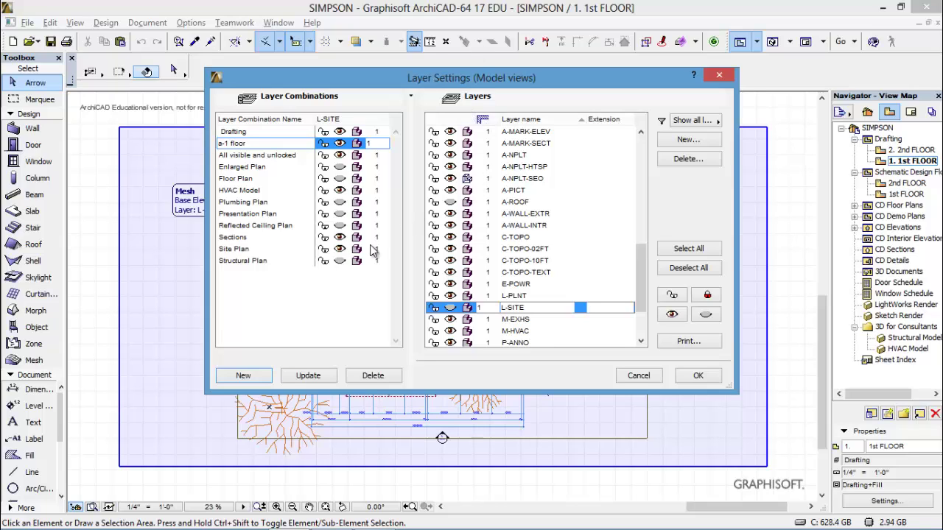
pyautogui.click(308, 377)
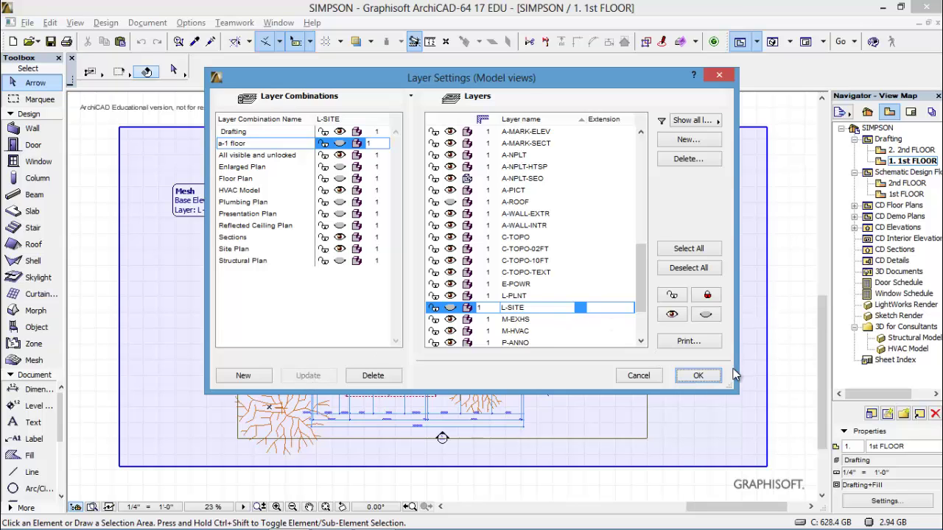
pyautogui.click(693, 377)
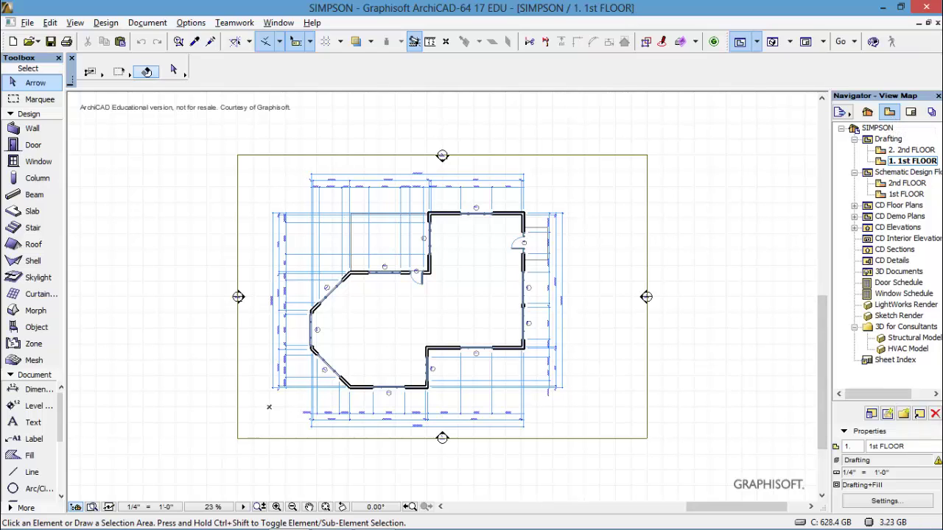
# Step: Assign the 'a-1 floor' layer combination to the 1. 1st FLOOR view's settings
pyautogui.click(884, 501)
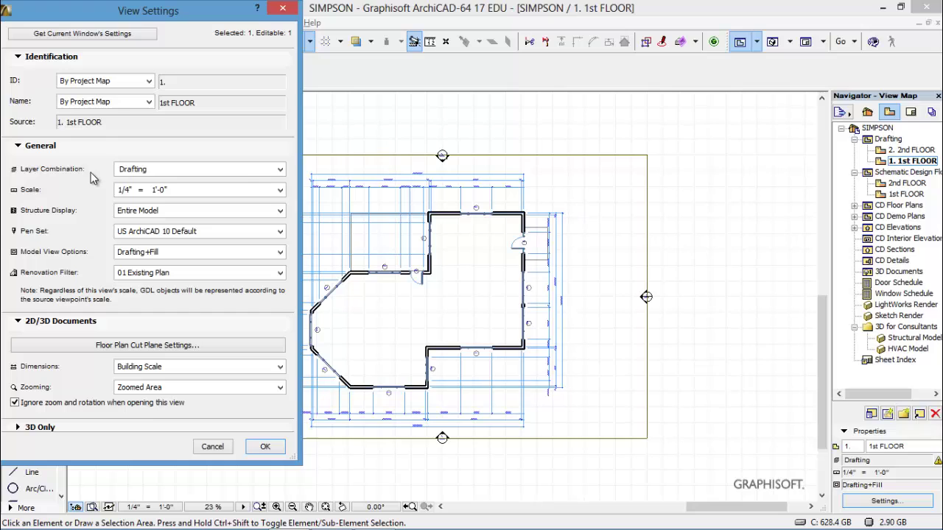
pyautogui.click(281, 170)
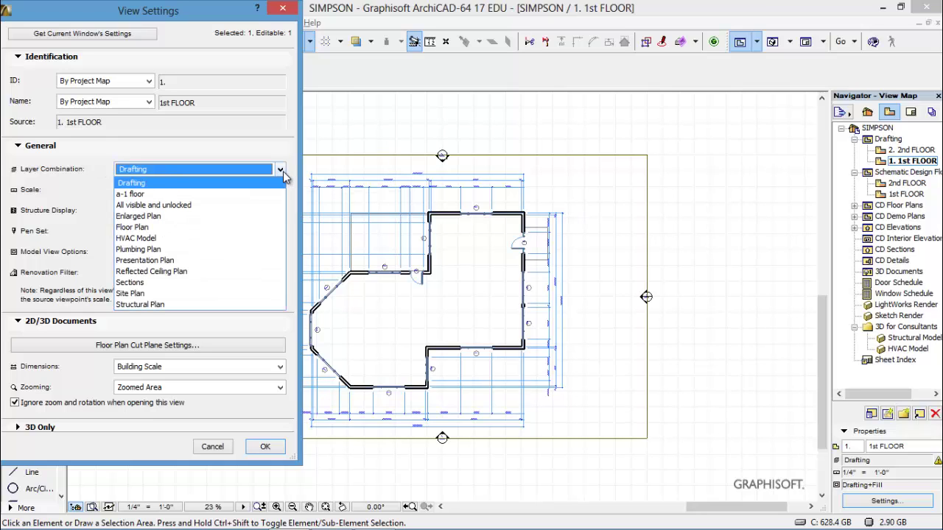
pyautogui.click(171, 194)
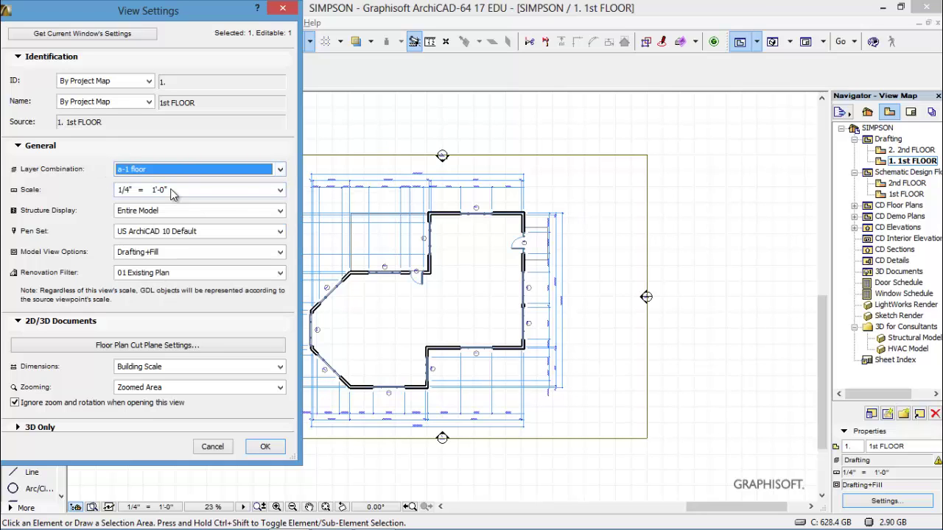
pyautogui.click(266, 447)
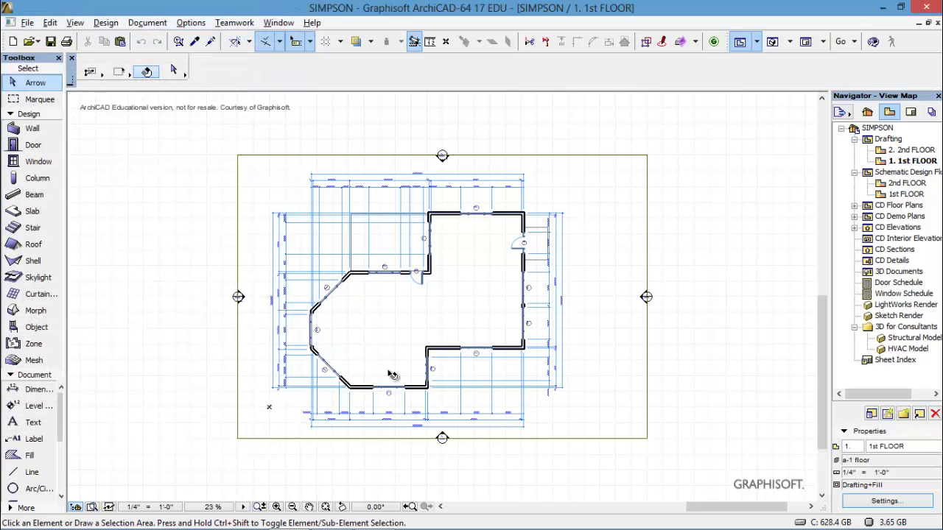
# Step: Reopen the 1. 1st FLOOR view and fit the whole plan in the window
pyautogui.click(822, 185)
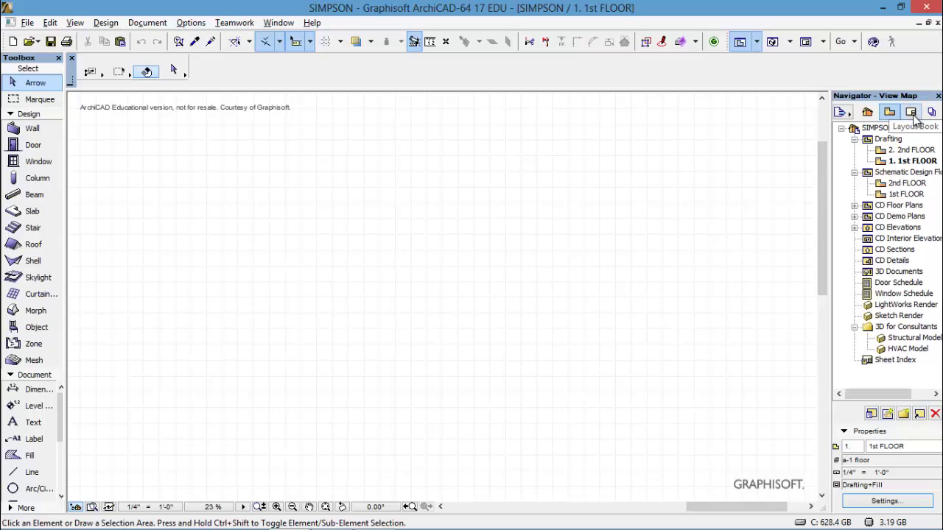
pyautogui.click(886, 162)
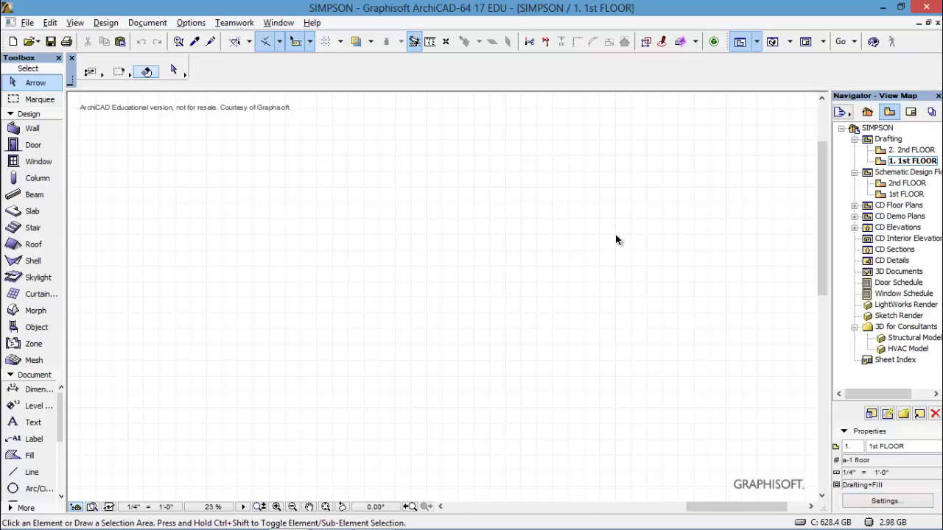
pyautogui.click(325, 507)
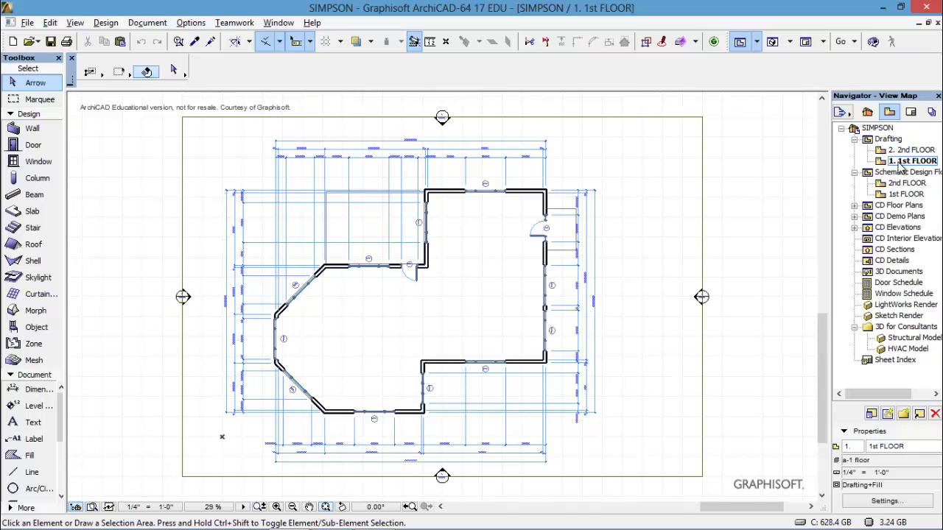
# Step: Using the Organizer, save the 1st FLOOR story from the Project Map as a new view
pyautogui.click(842, 112)
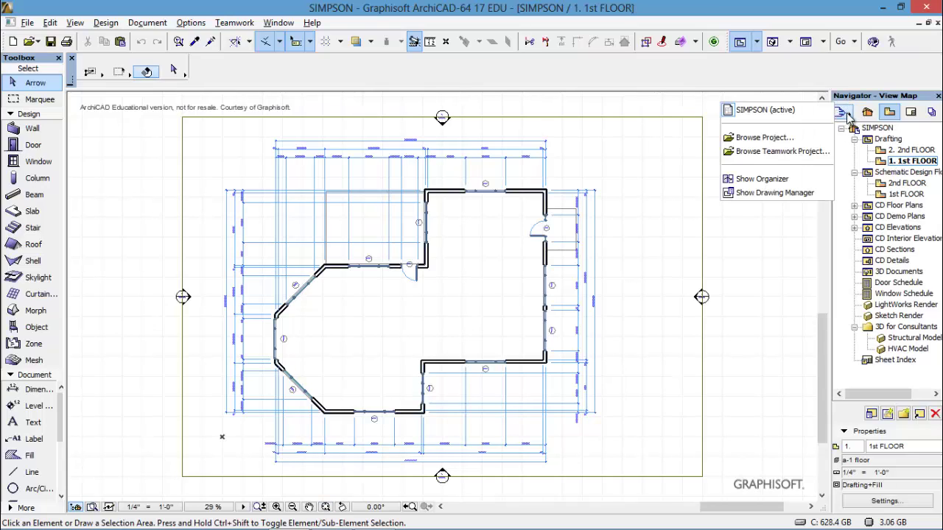
pyautogui.click(749, 180)
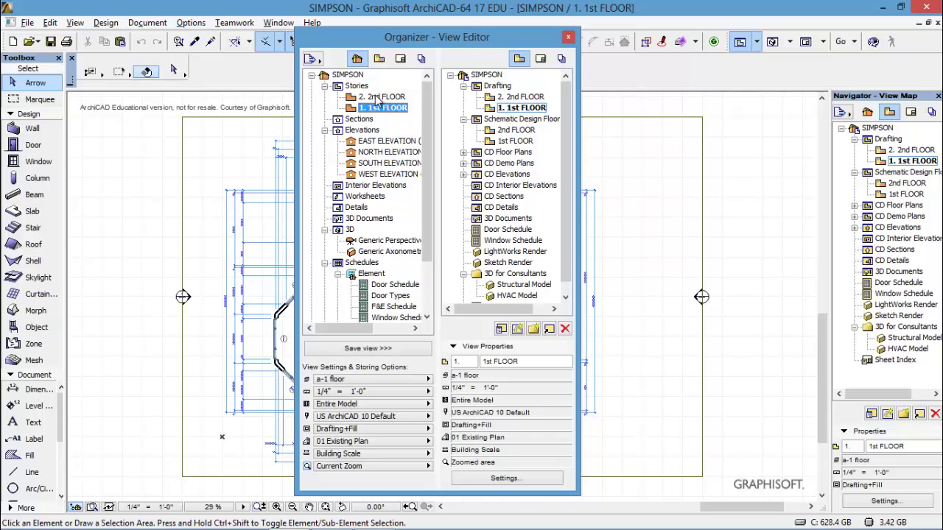
pyautogui.moveTo(351, 109); pyautogui.dragTo(492, 122)
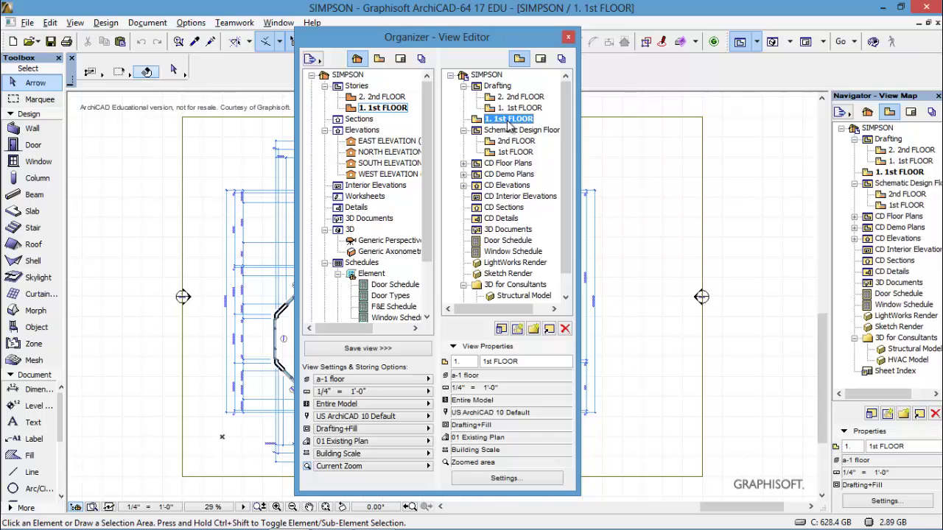
pyautogui.click(570, 38)
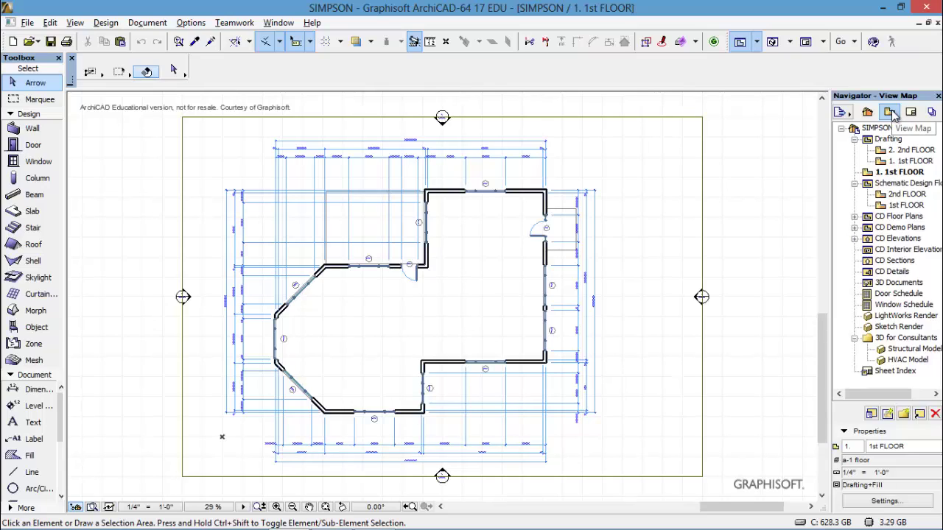
# Step: Select the new 1. 1st FLOOR view and set its model view to Presentation-Solid
pyautogui.click(869, 176)
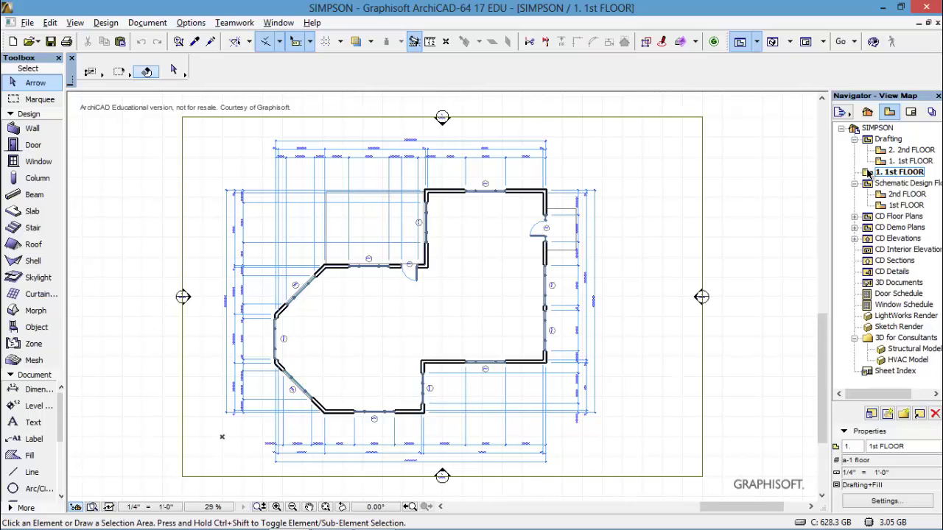
pyautogui.click(149, 23)
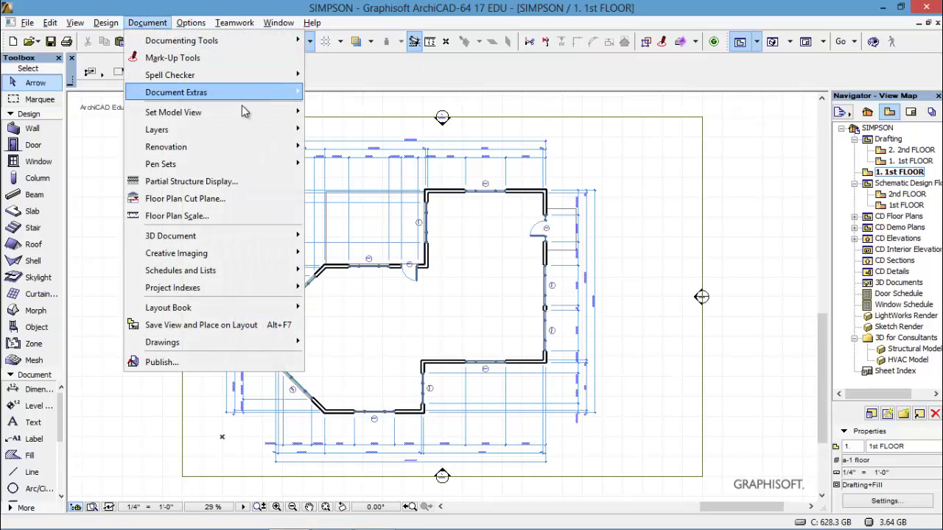
pyautogui.moveTo(262, 111)
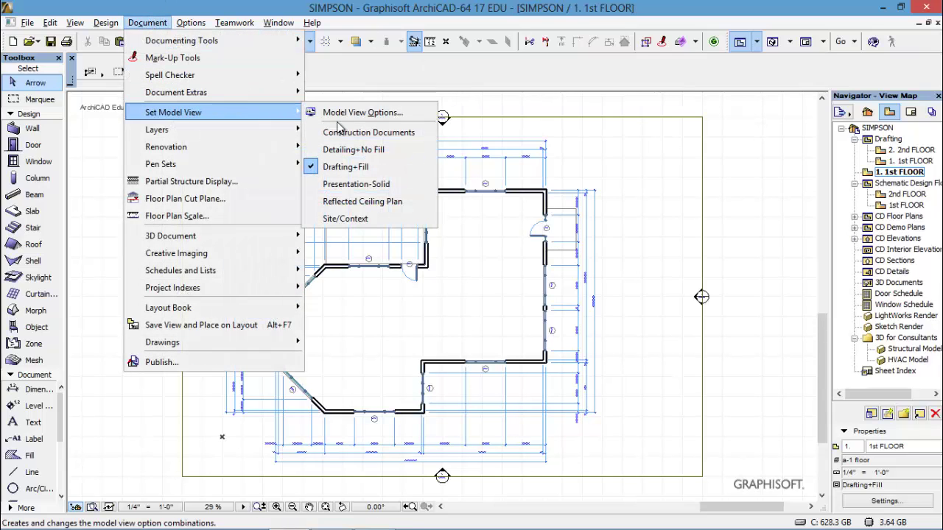
pyautogui.click(359, 184)
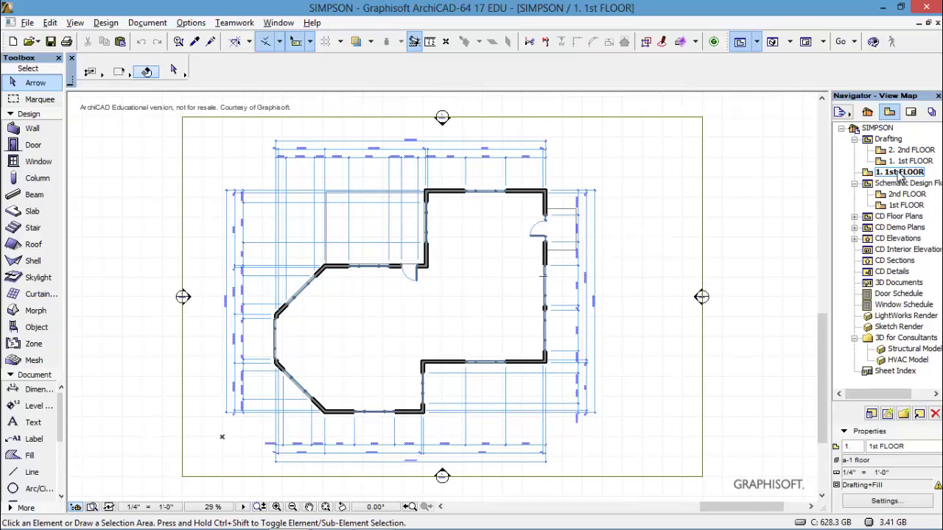
# Step: Change the saved view's Model View Options to Presentation-Solid in its View Settings
pyautogui.click(887, 501)
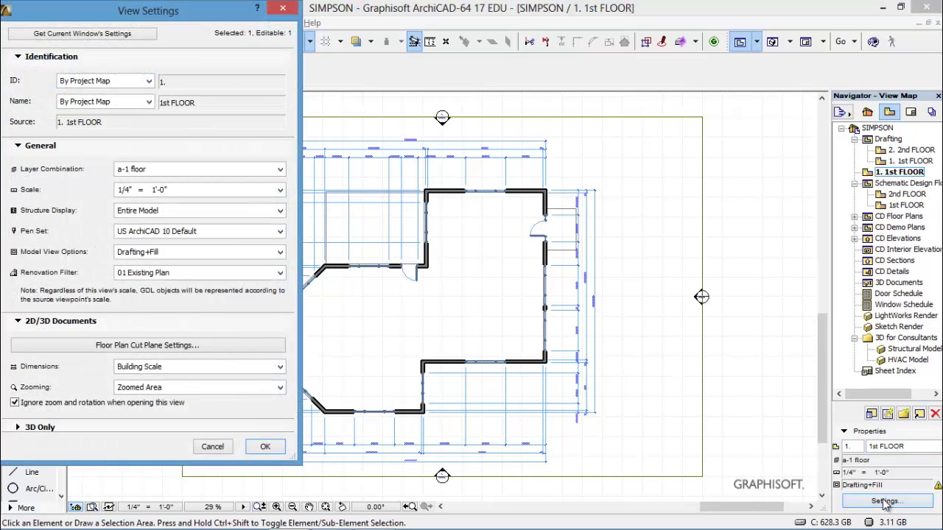
pyautogui.click(283, 251)
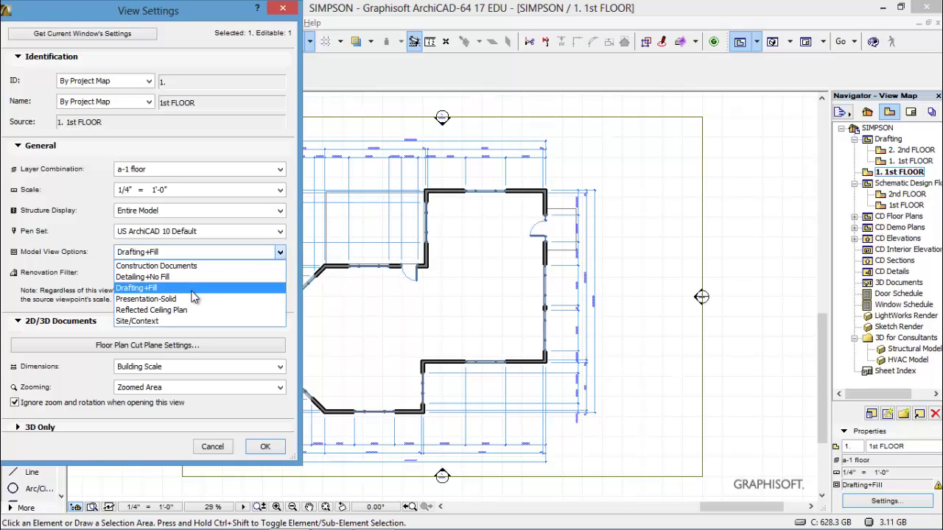
pyautogui.click(195, 299)
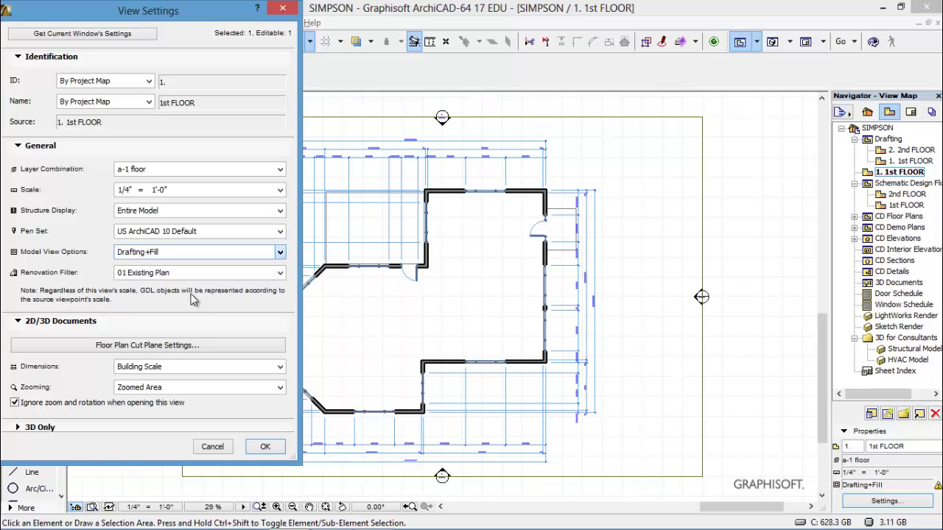
pyautogui.click(266, 447)
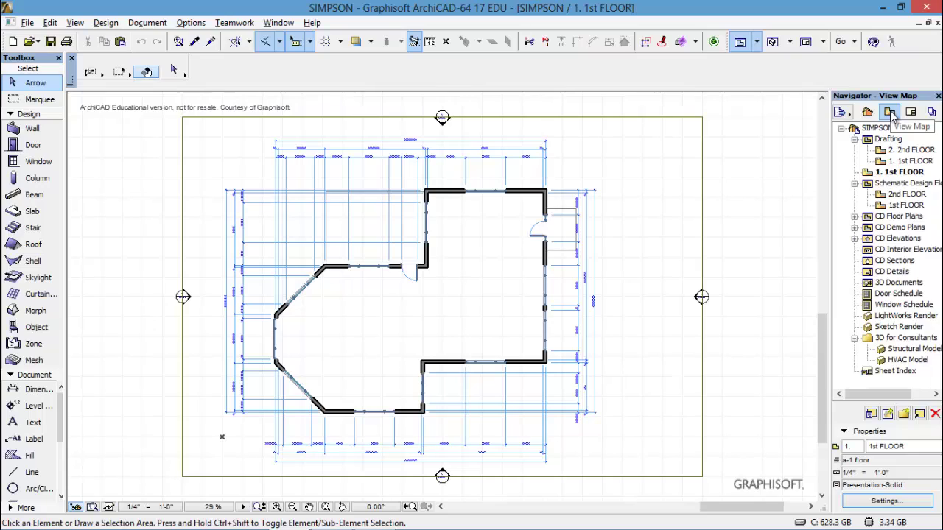
pyautogui.click(889, 164)
pyautogui.doubleClick(888, 164)
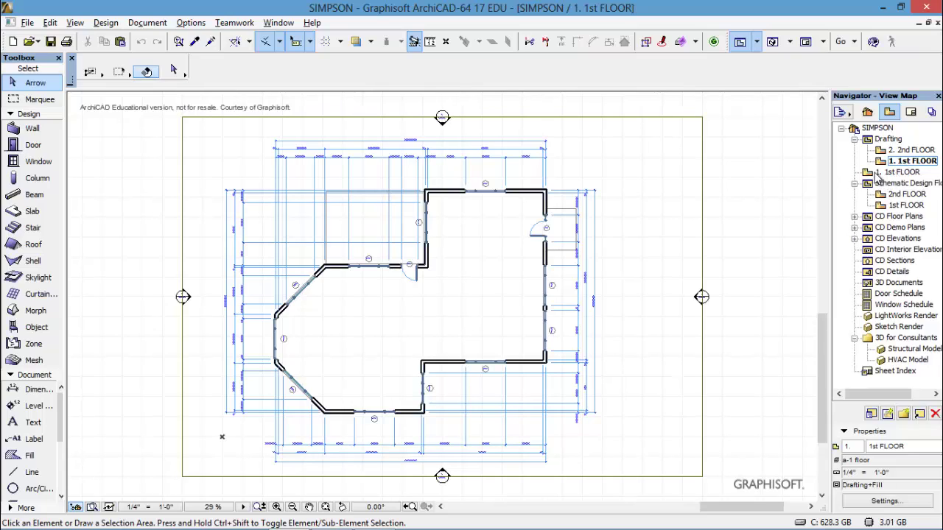
pyautogui.doubleClick(877, 174)
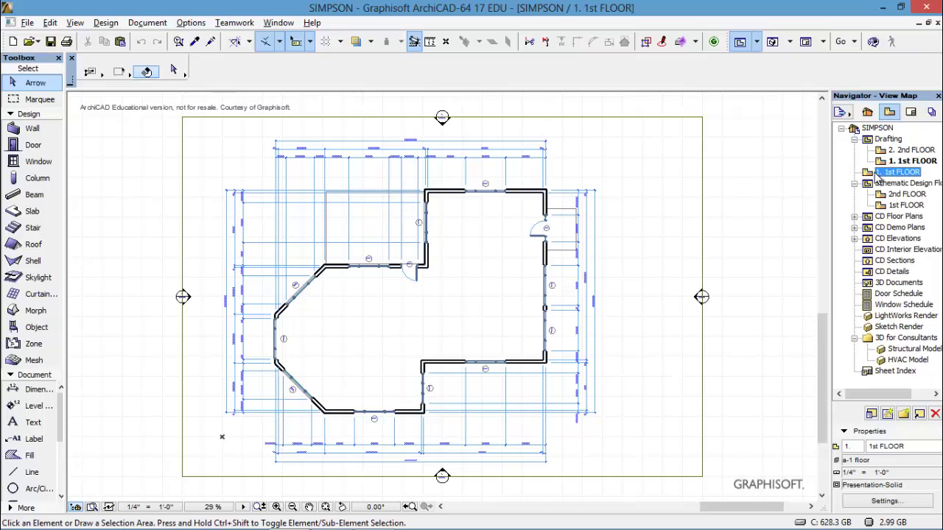